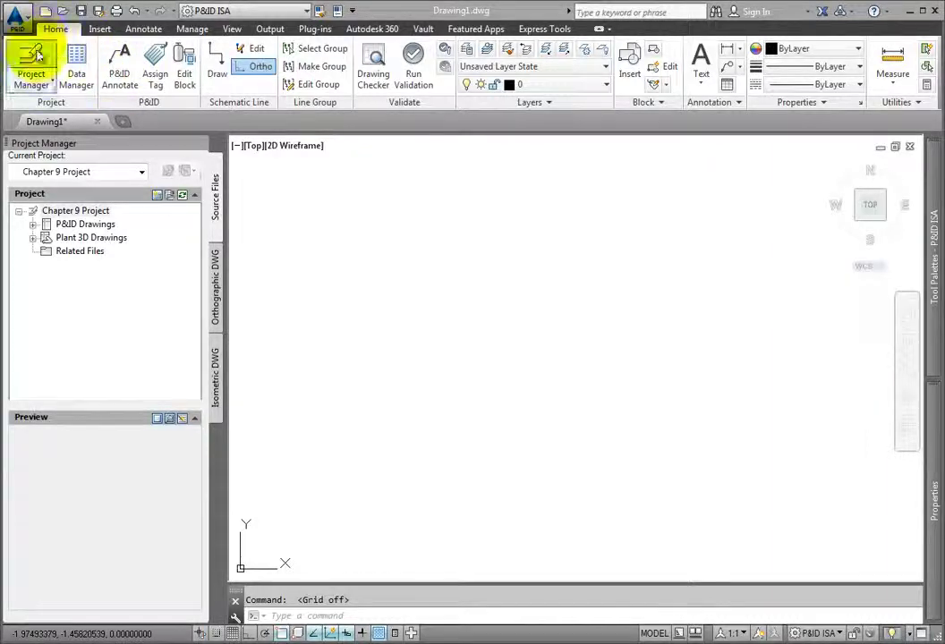
- Open Project Setup and expand P&ID DWG Settings, P&ID Class Definitions and Engineering Items
click(36, 81)
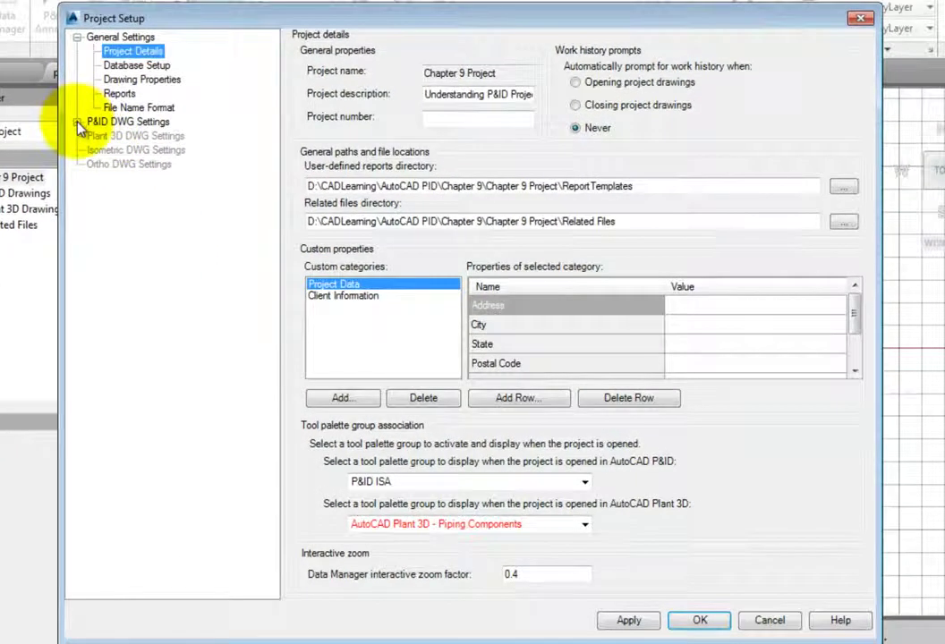
click(78, 123)
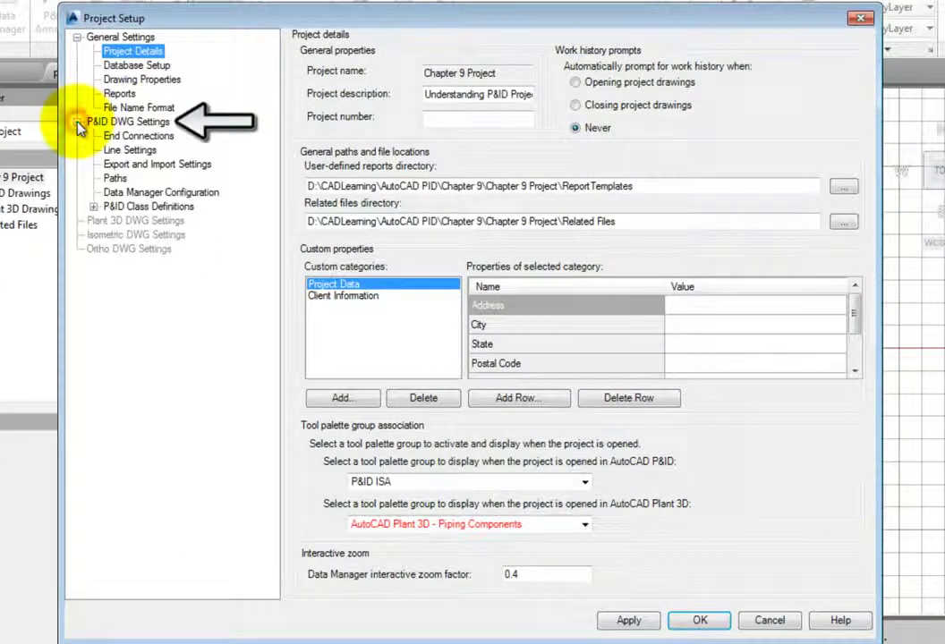
click(93, 207)
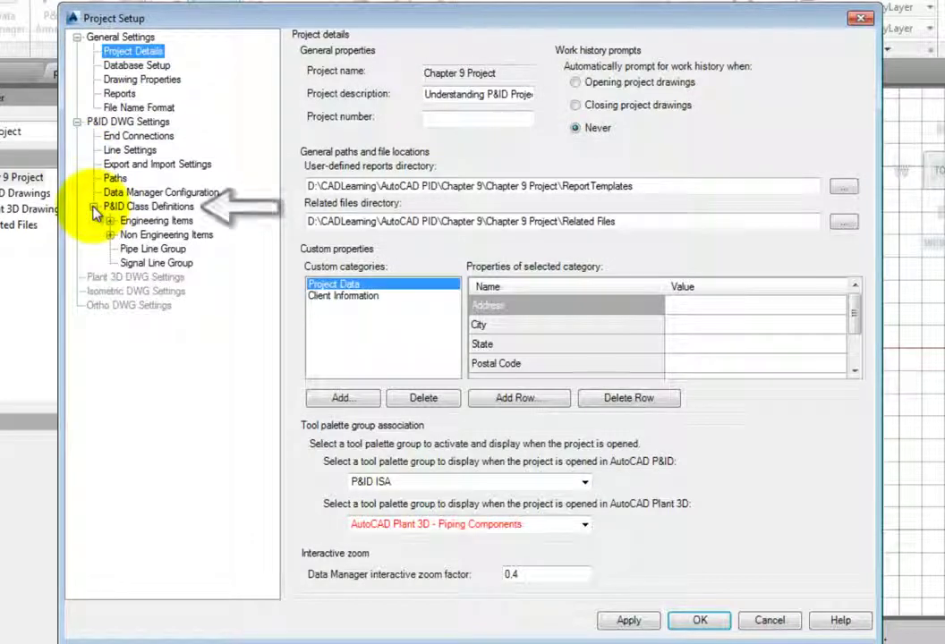
click(109, 220)
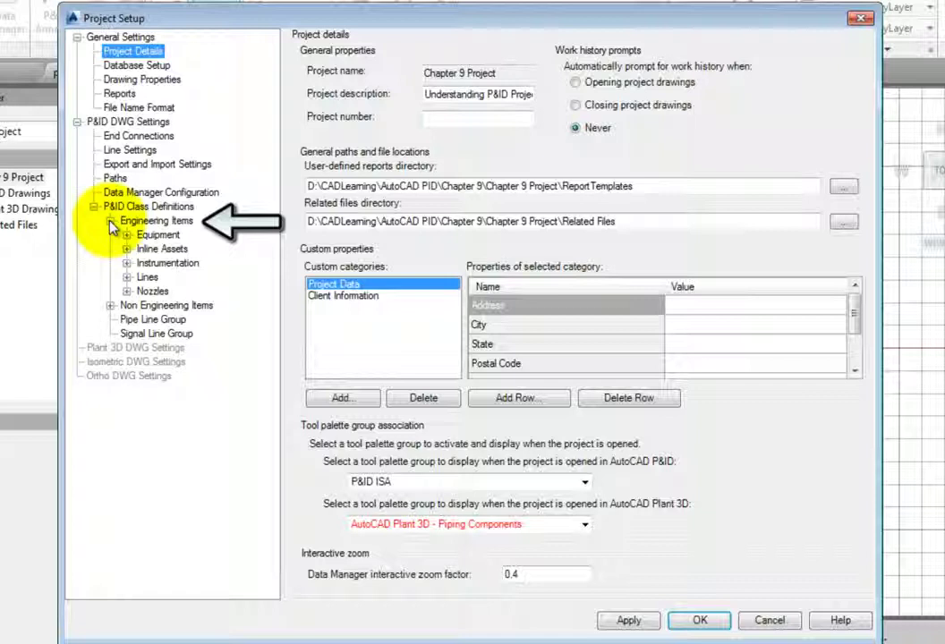
- Show Engineering Items properties, widen Property Name, and review Description through Comment and Manufacturer's data type
click(163, 223)
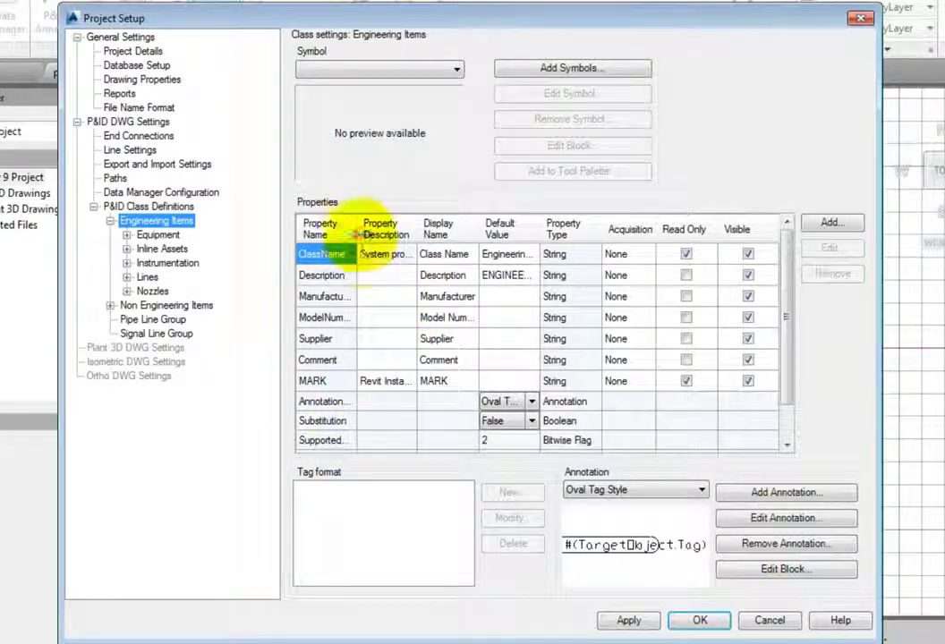
drag(356, 231, 388, 230)
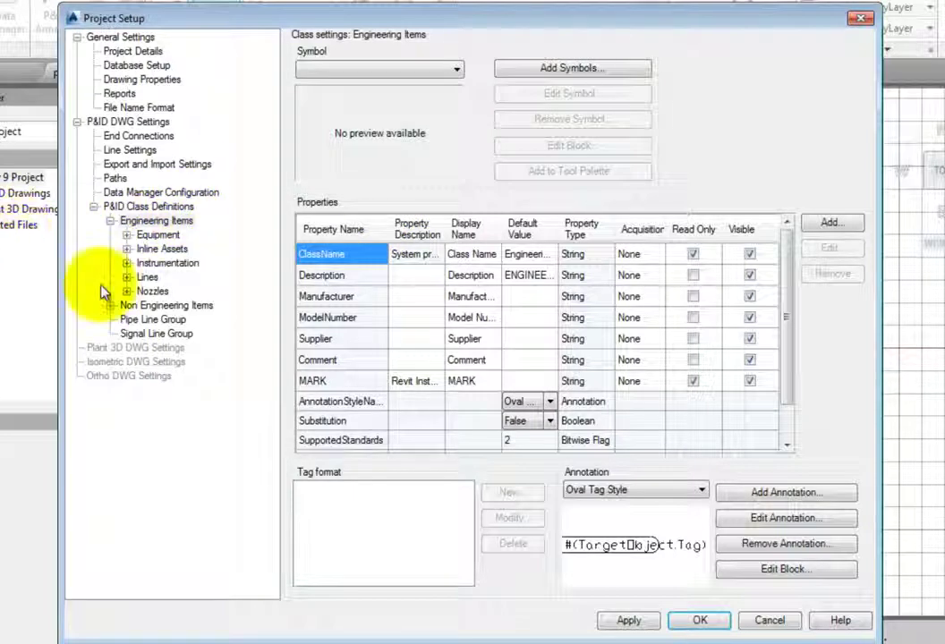
click(379, 281)
click(376, 301)
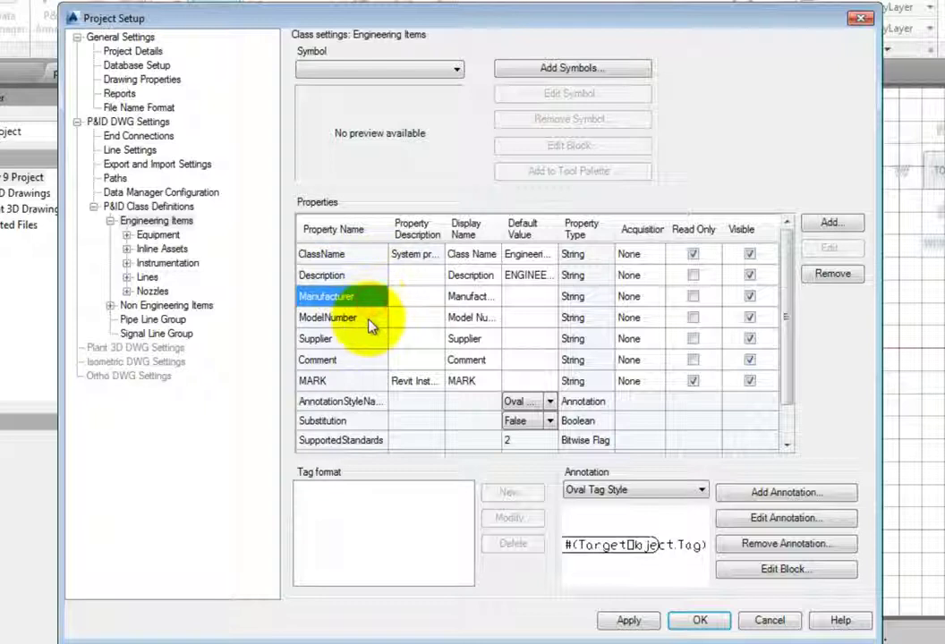
click(372, 320)
click(372, 340)
click(375, 361)
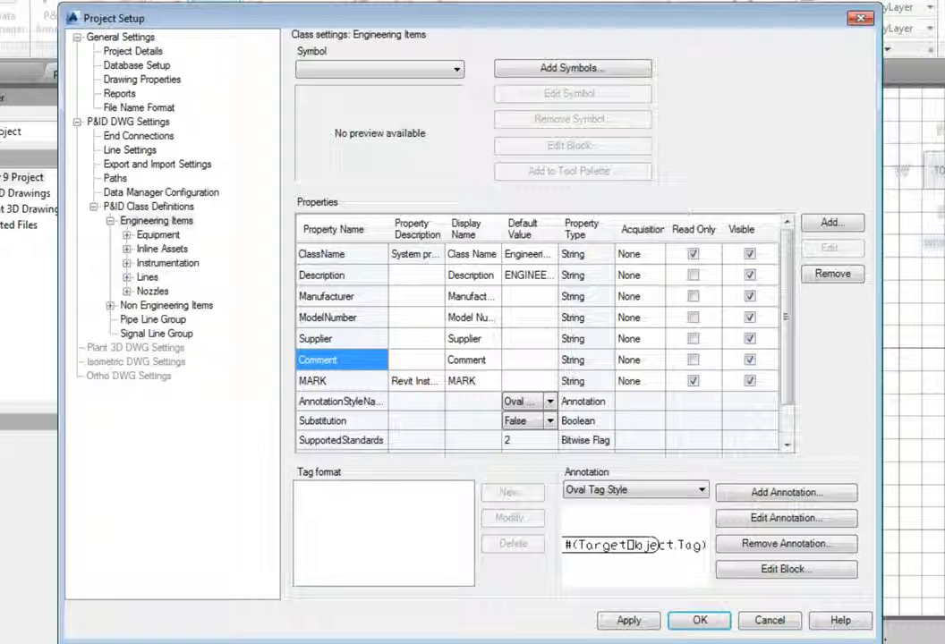
click(600, 297)
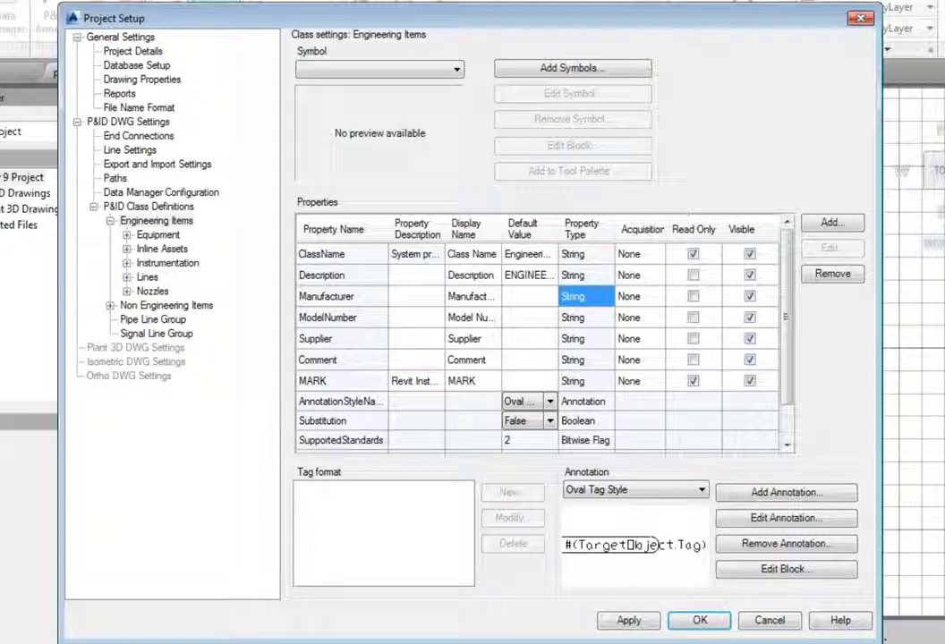
- Reselect Engineering Items, view its right-click actions, then dismiss that list
click(162, 221)
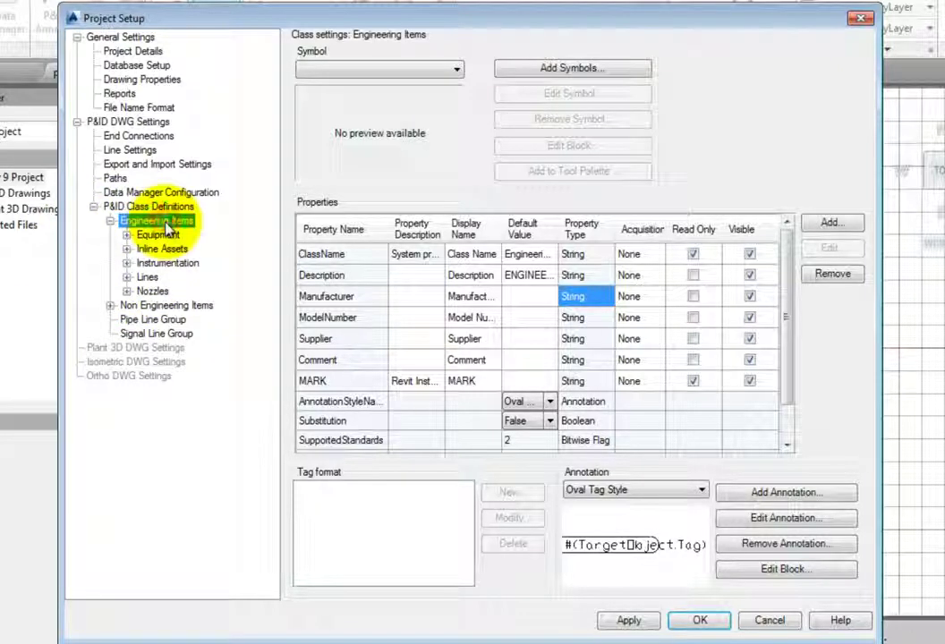
right_click(165, 226)
click(376, 188)
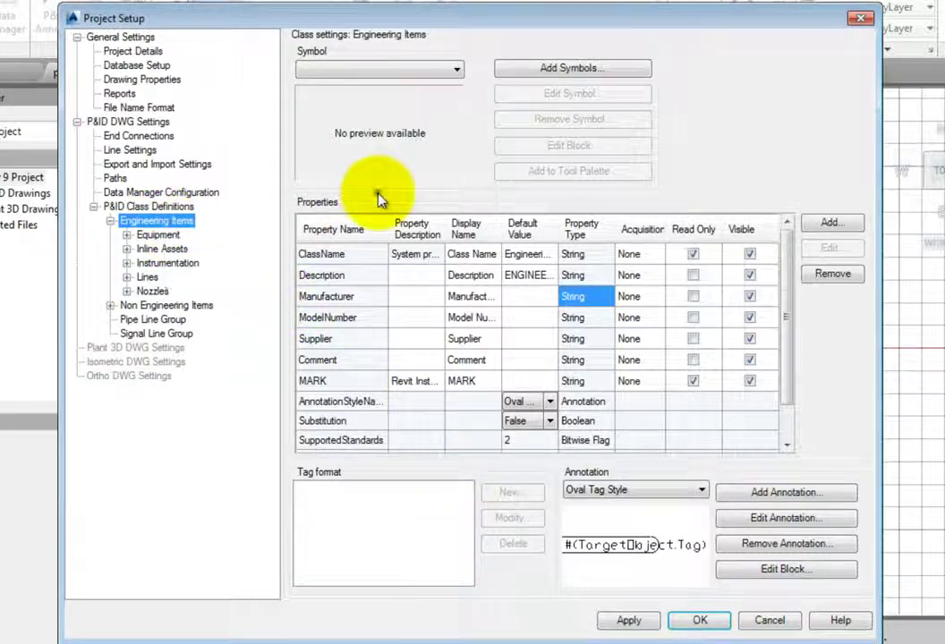
click(830, 222)
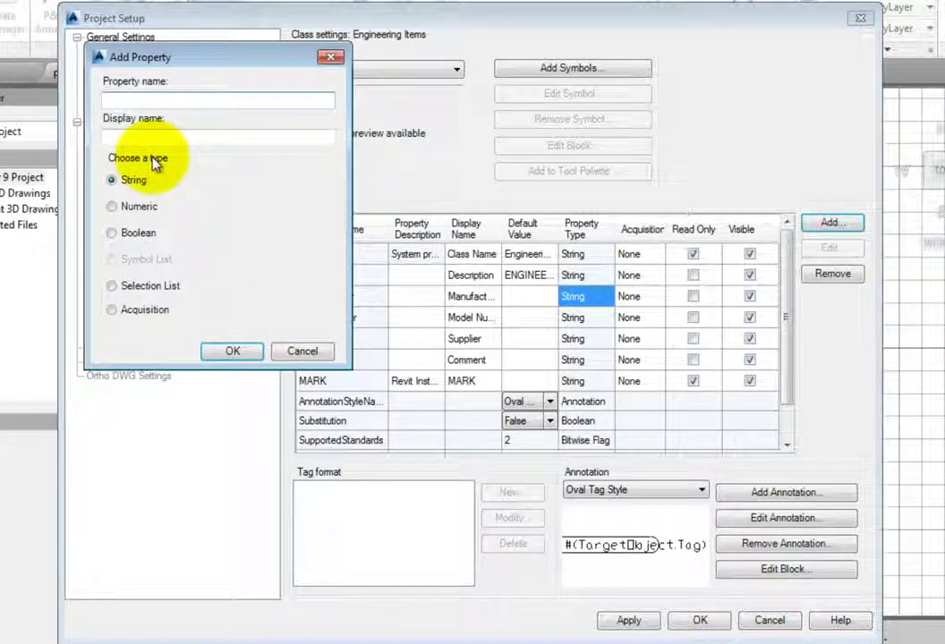
click(148, 207)
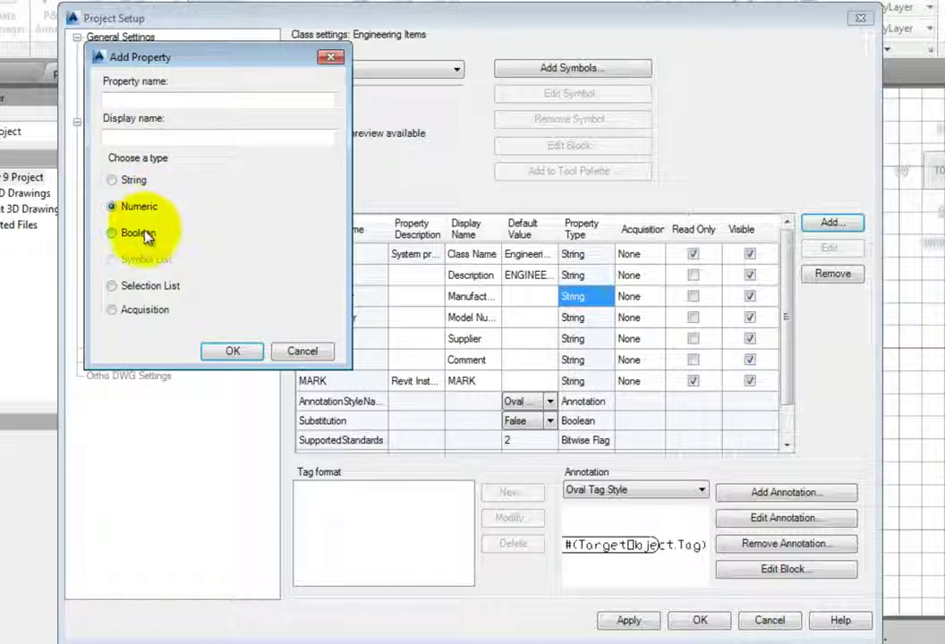
click(145, 233)
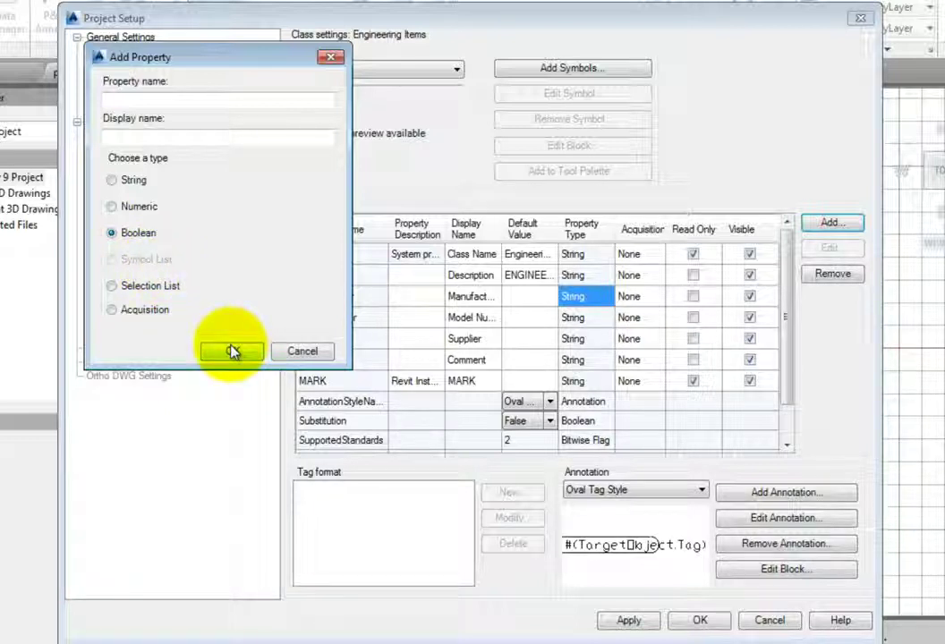
click(176, 286)
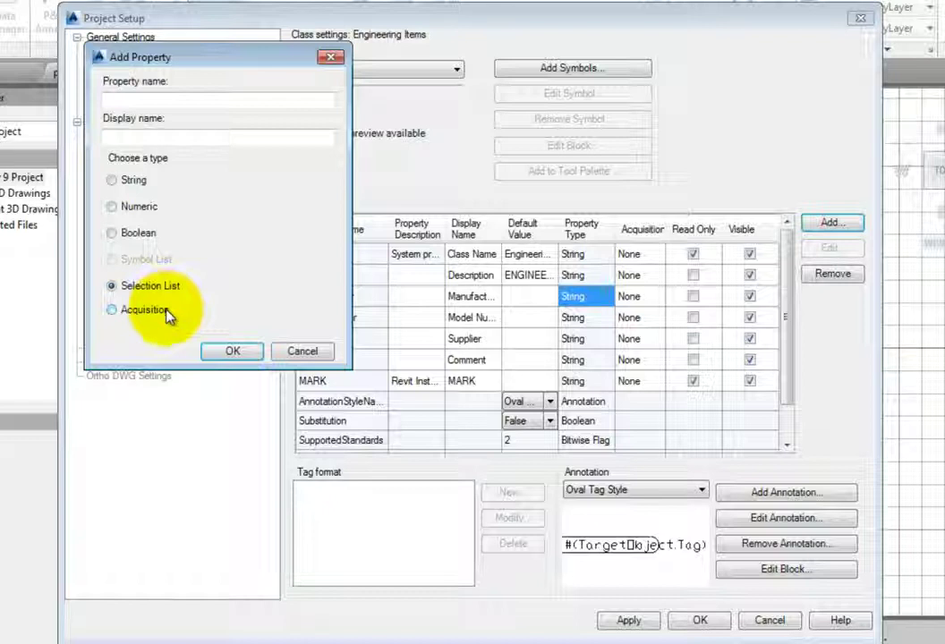
click(168, 313)
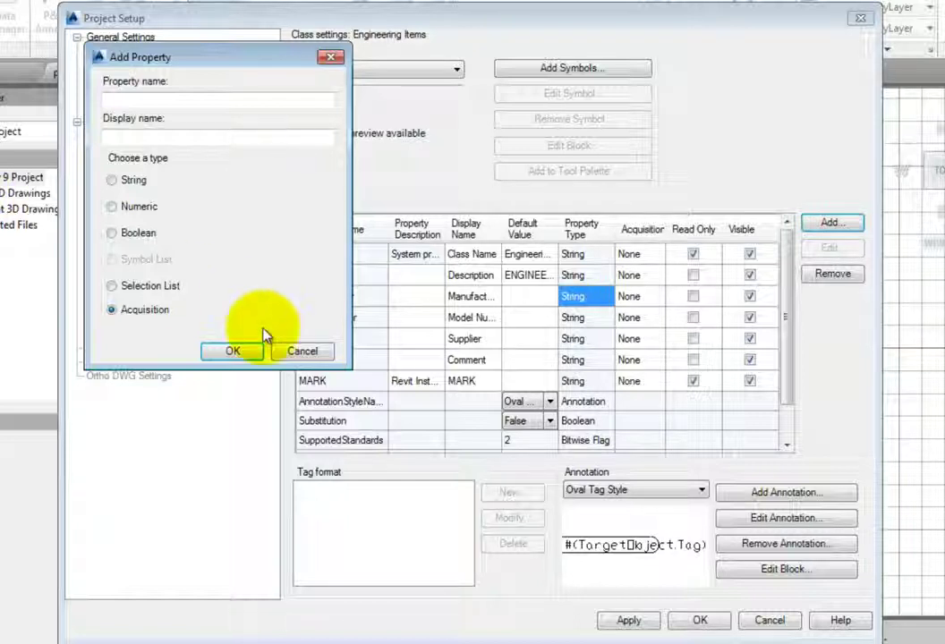
click(286, 351)
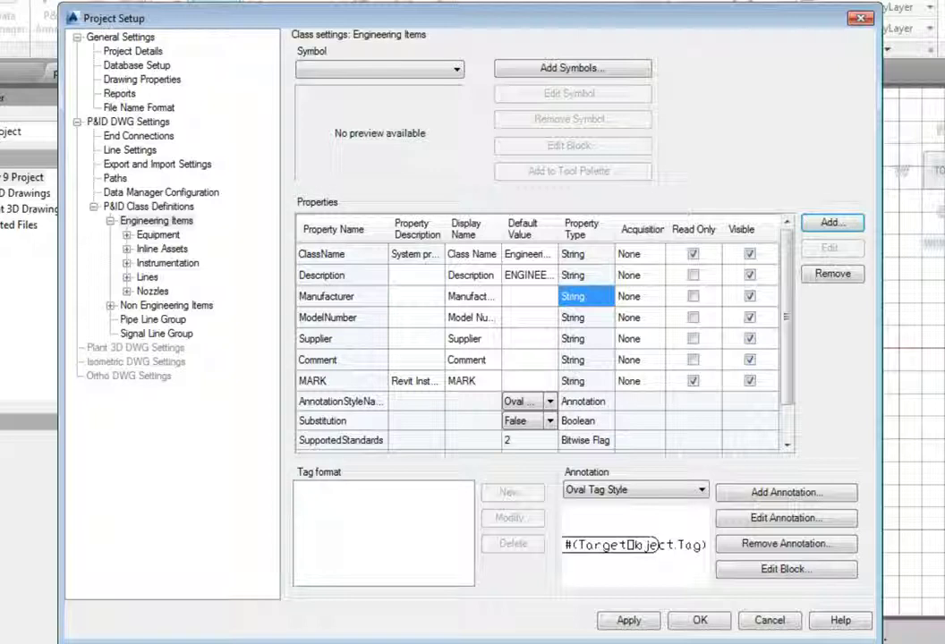
- Show Equipment class properties and review inherited Manufacturer, ModelNumber, Supplier and Comment
click(158, 235)
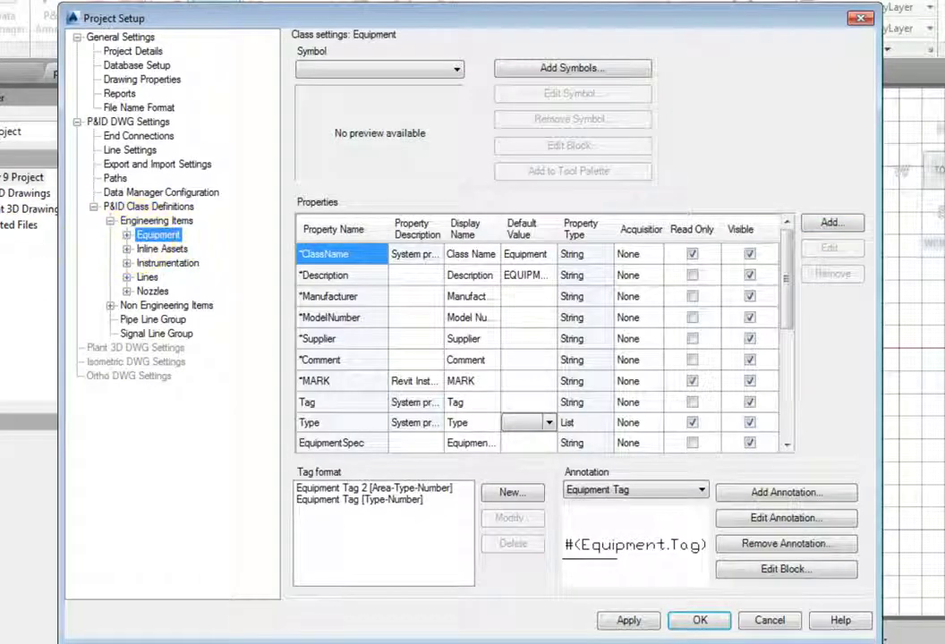
click(380, 299)
click(380, 318)
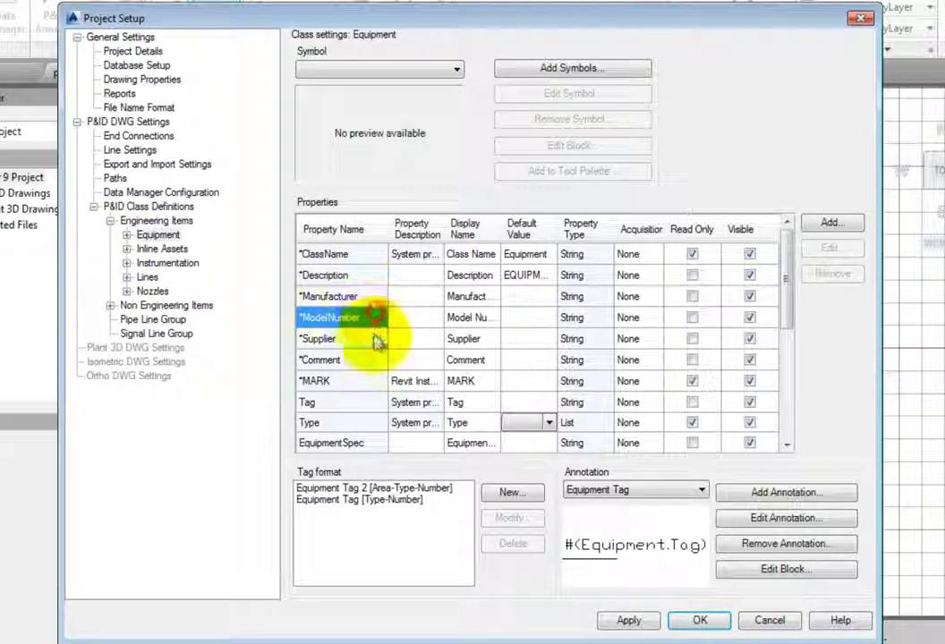
click(375, 338)
click(376, 358)
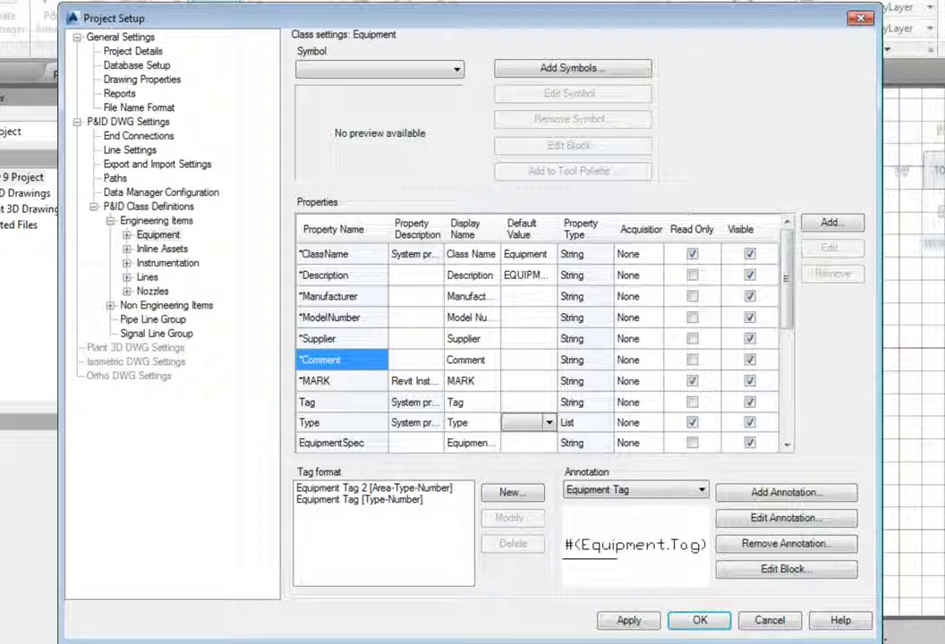
click(383, 296)
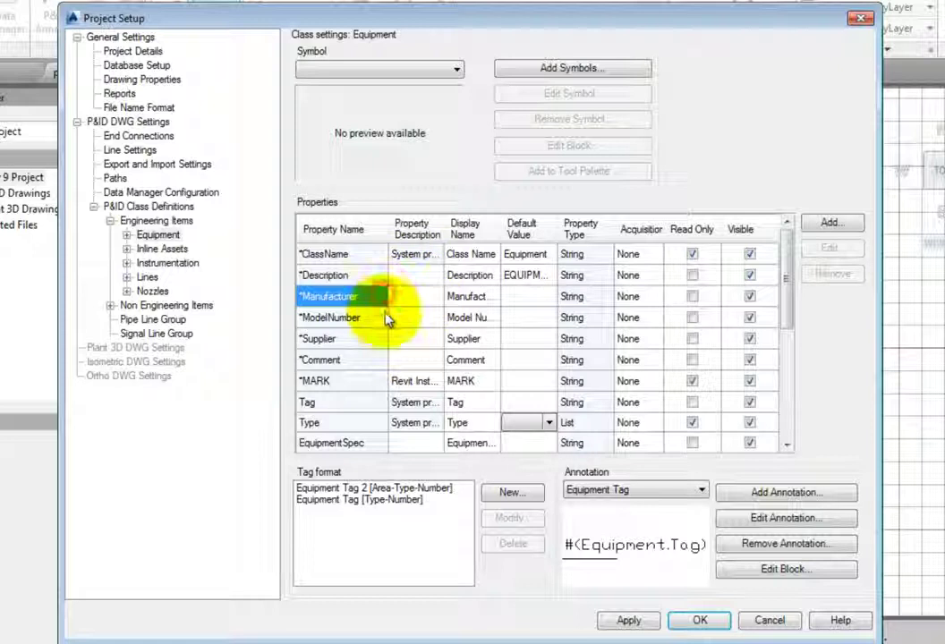
click(387, 318)
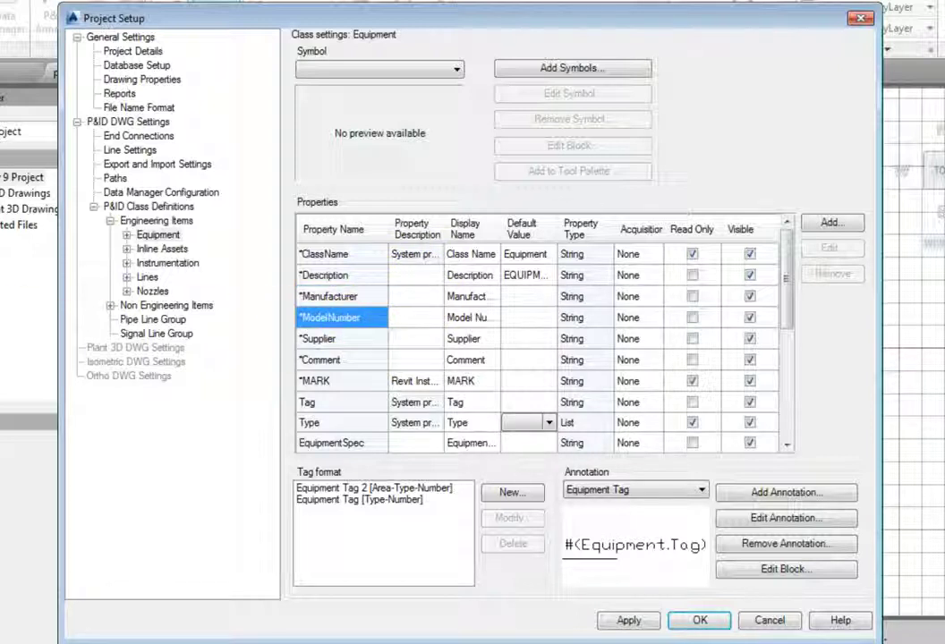
- Expand Equipment, select Pumps, and scroll the Properties grid down to TotalDynamicHead
click(128, 235)
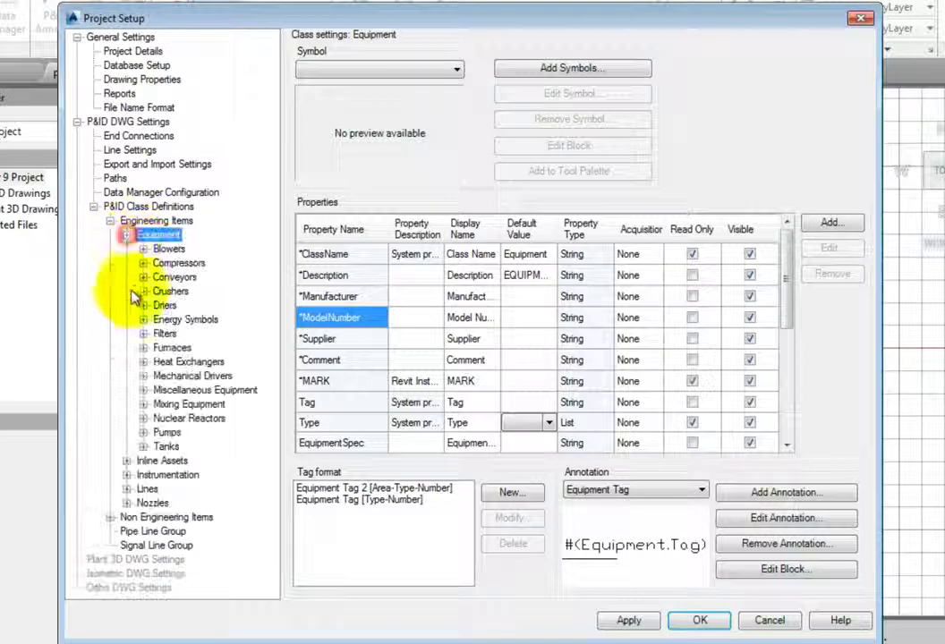
click(167, 432)
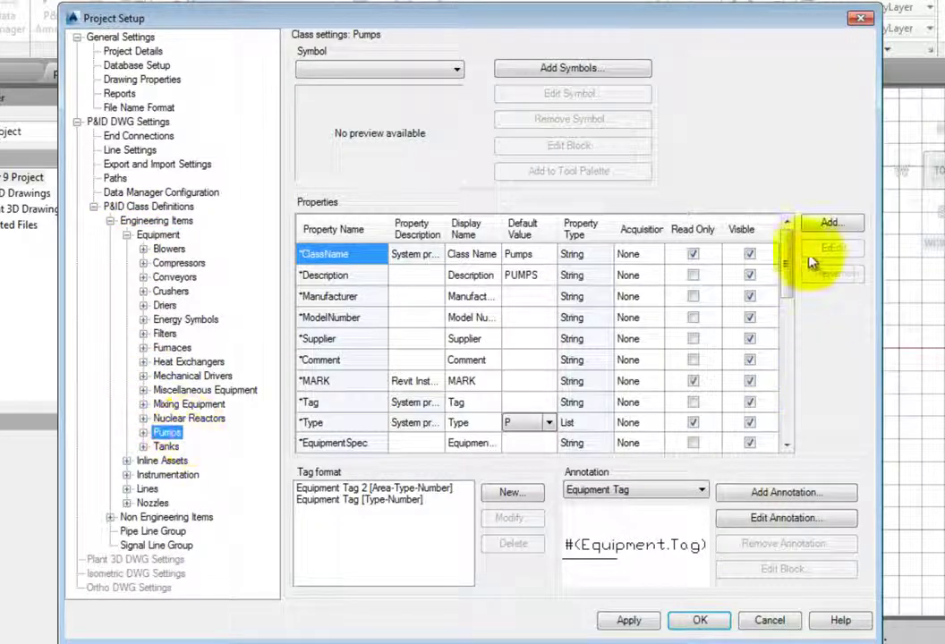
drag(796, 258, 798, 333)
click(356, 380)
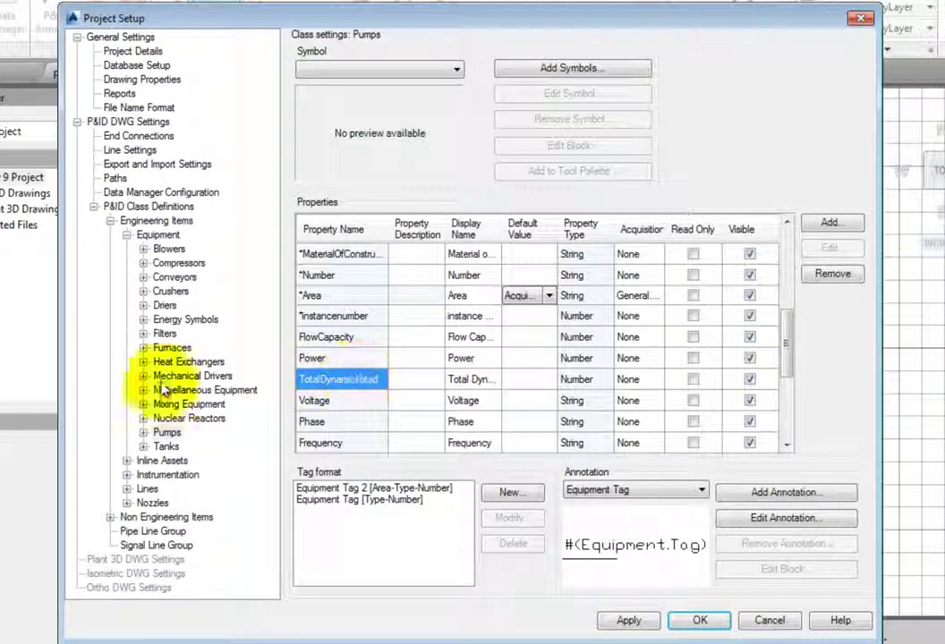